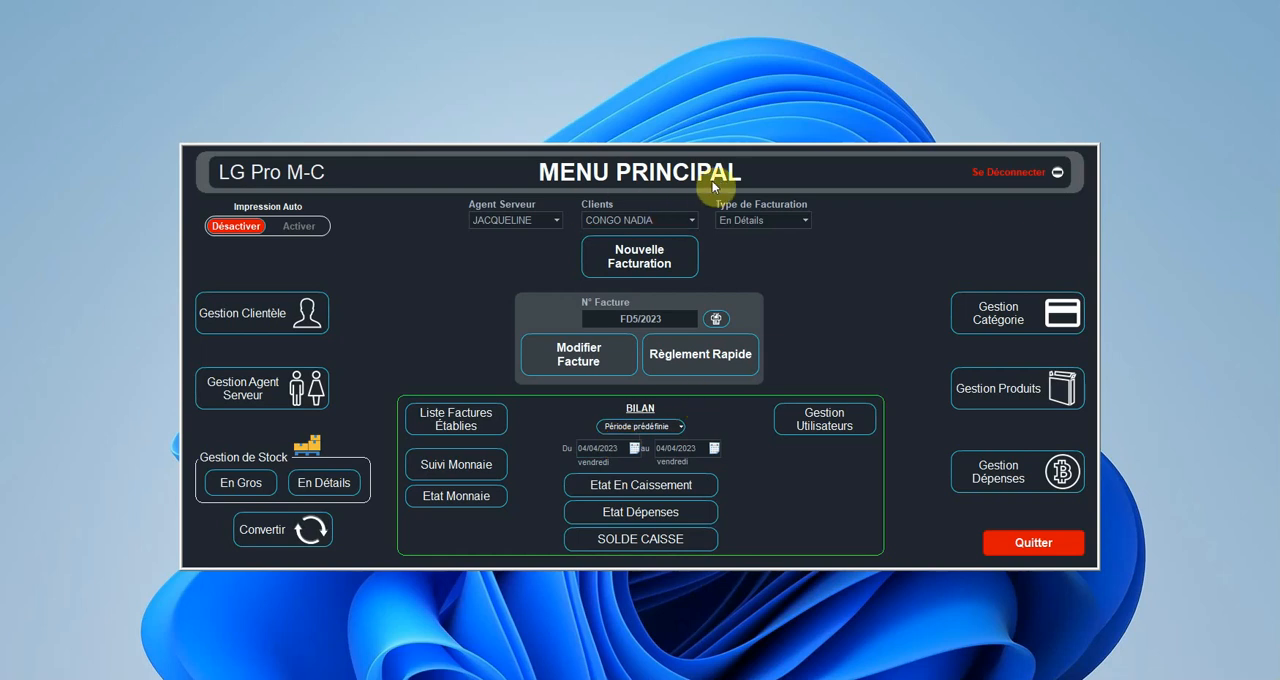
# Step: Open the list of established invoices and filter it to the client Client Particulier
pyautogui.click(479, 431)
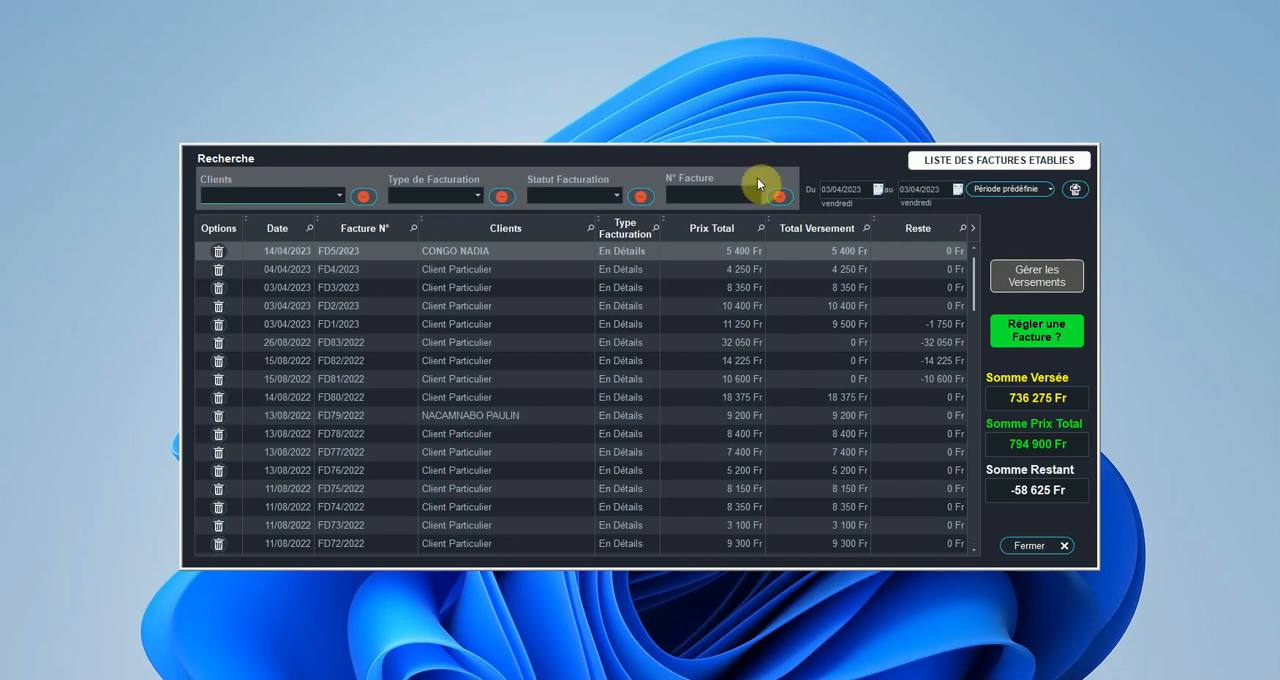
pyautogui.click(297, 196)
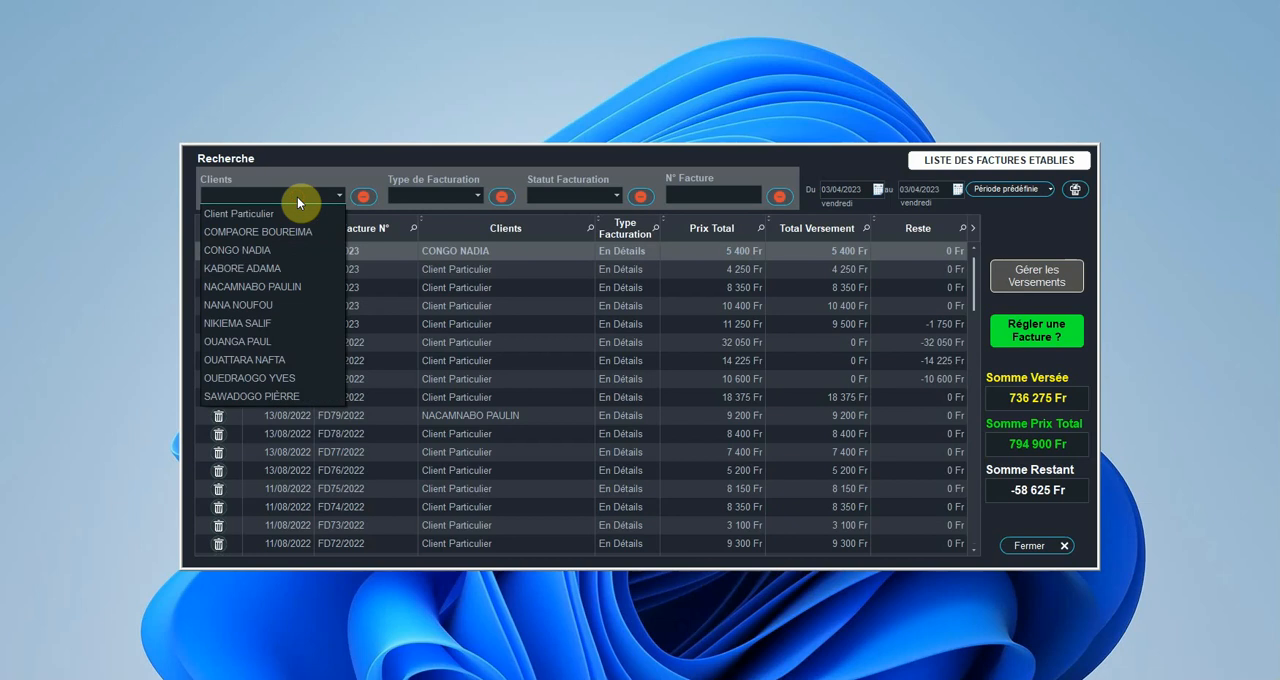
pyautogui.click(270, 212)
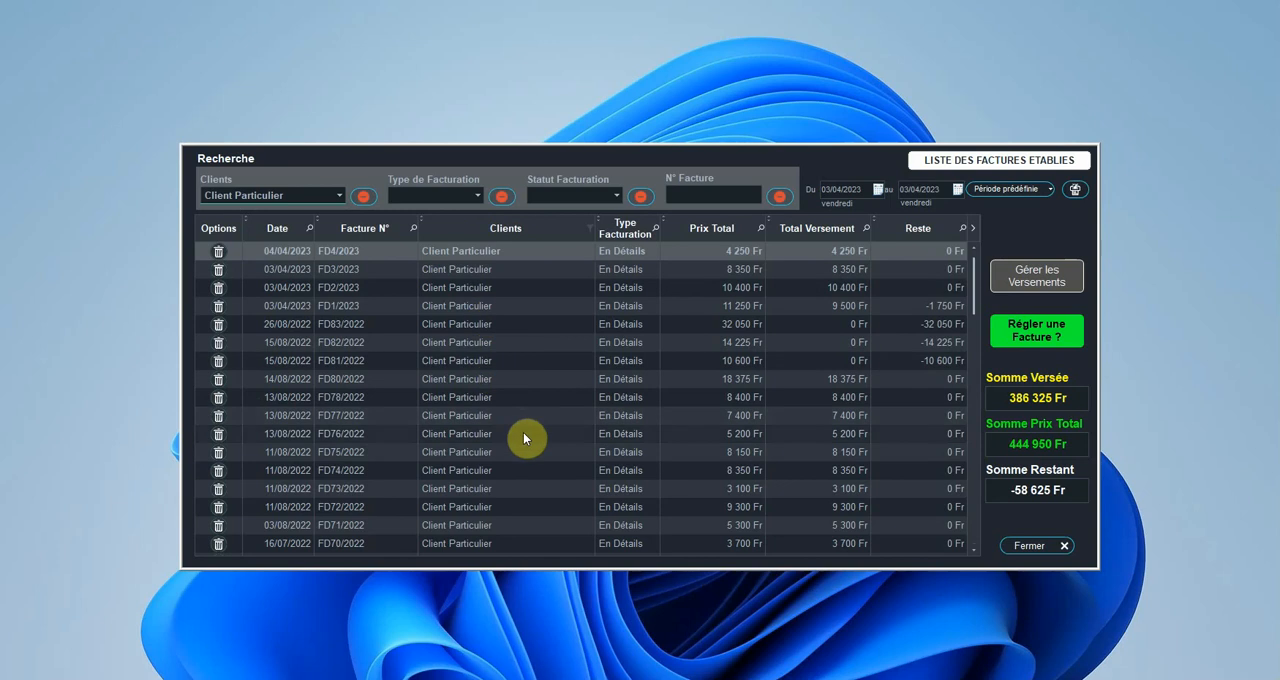
# Step: Filter the invoices by two other named clients in turn, finishing with the second-to-last client offered, and clear the client filter
pyautogui.click(320, 195)
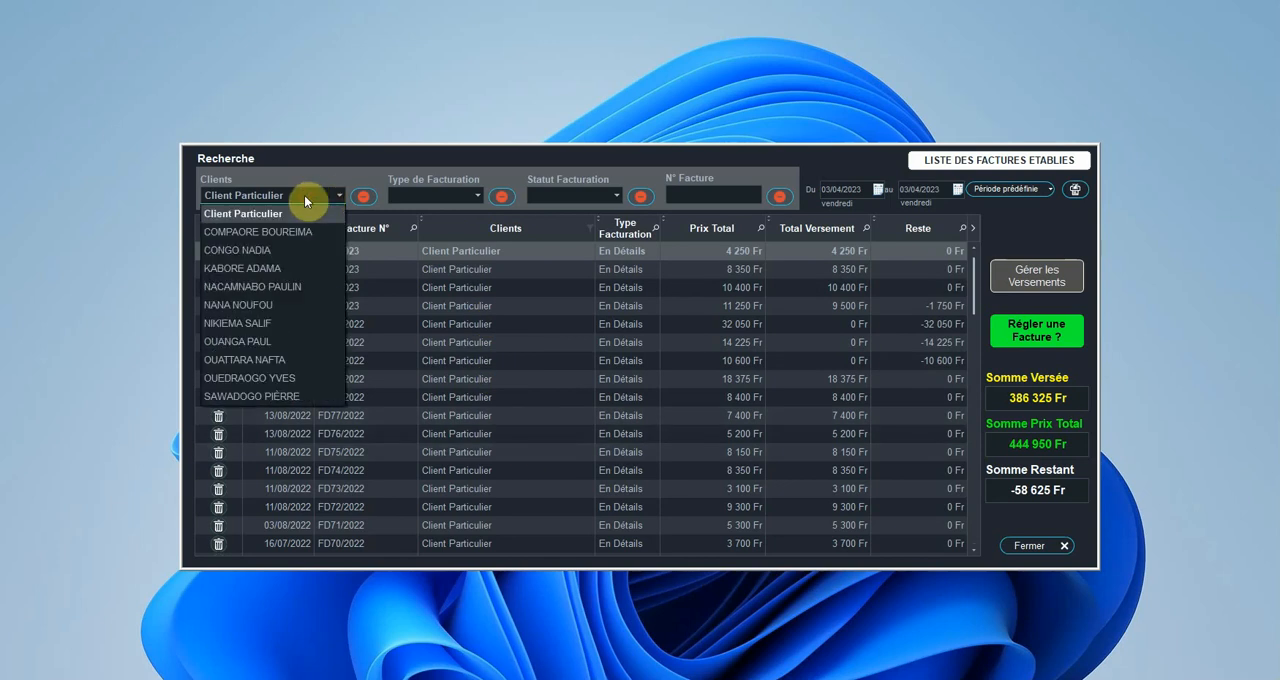
pyautogui.click(250, 270)
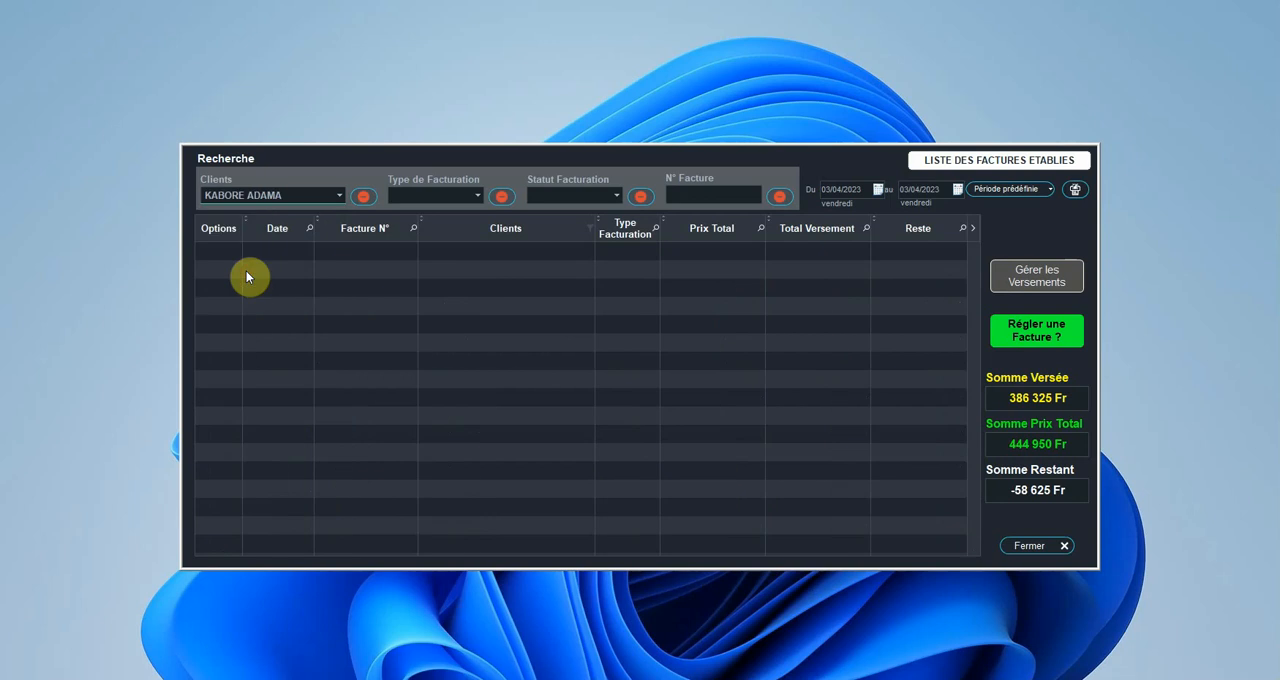
pyautogui.click(292, 196)
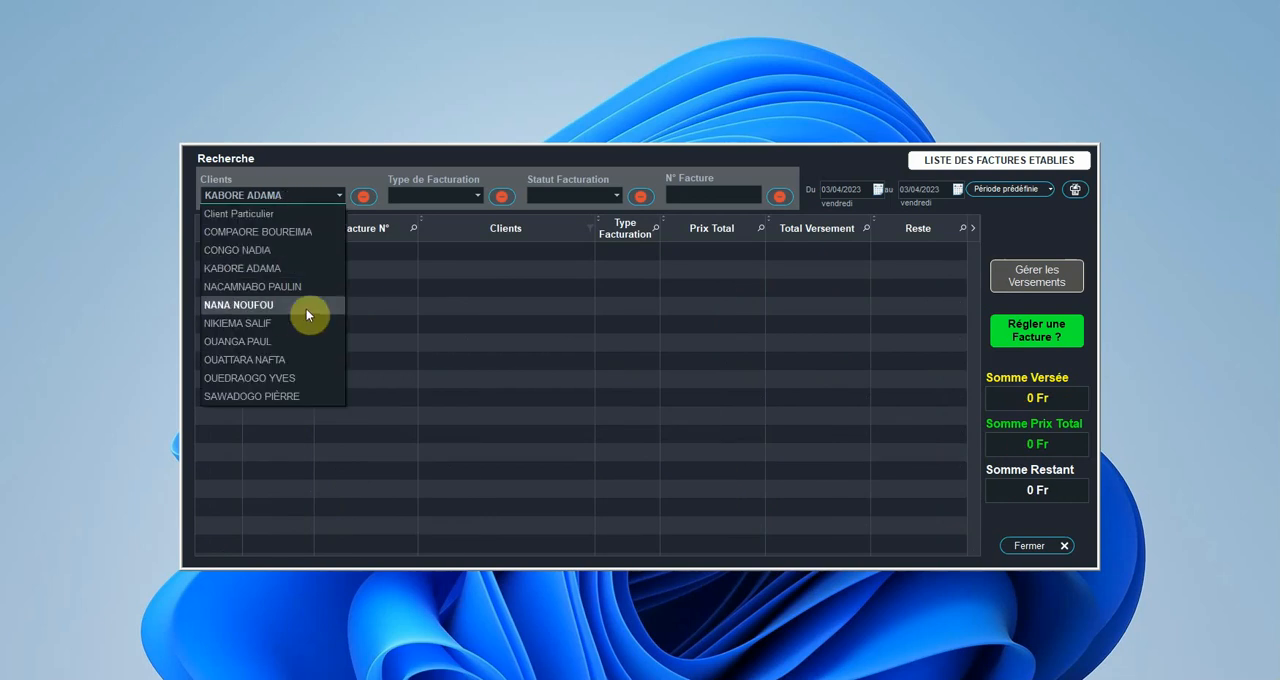
pyautogui.click(290, 372)
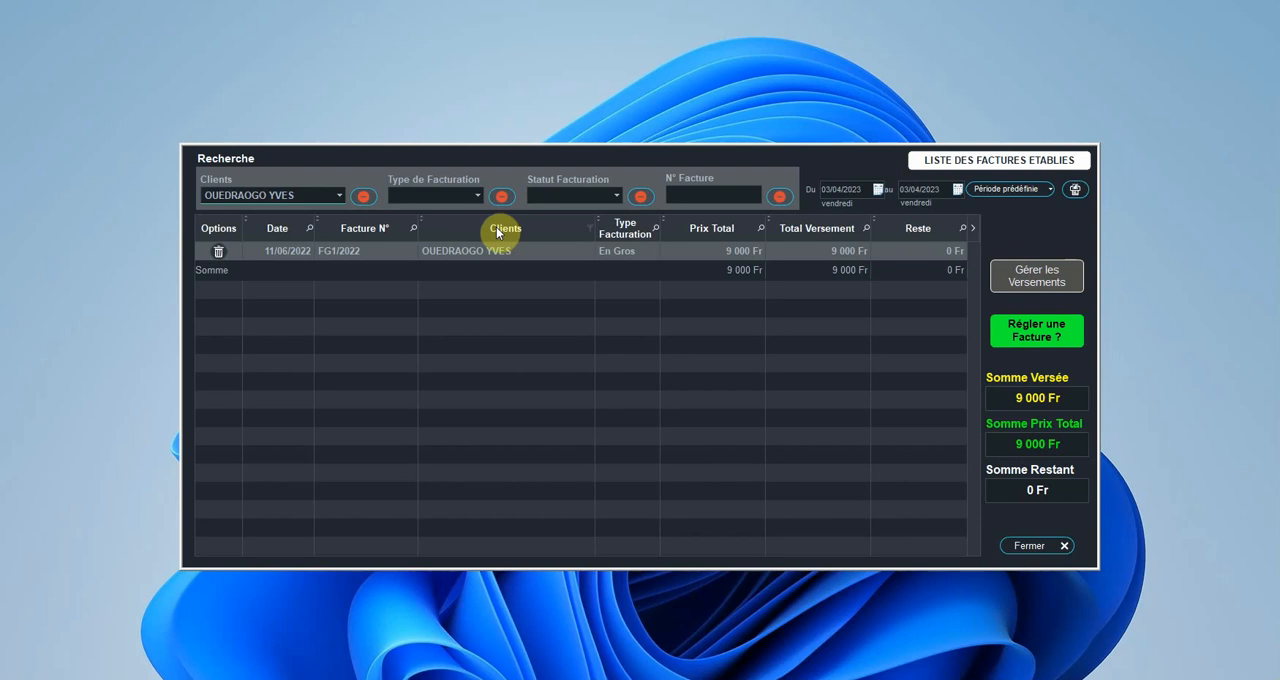
pyautogui.click(368, 197)
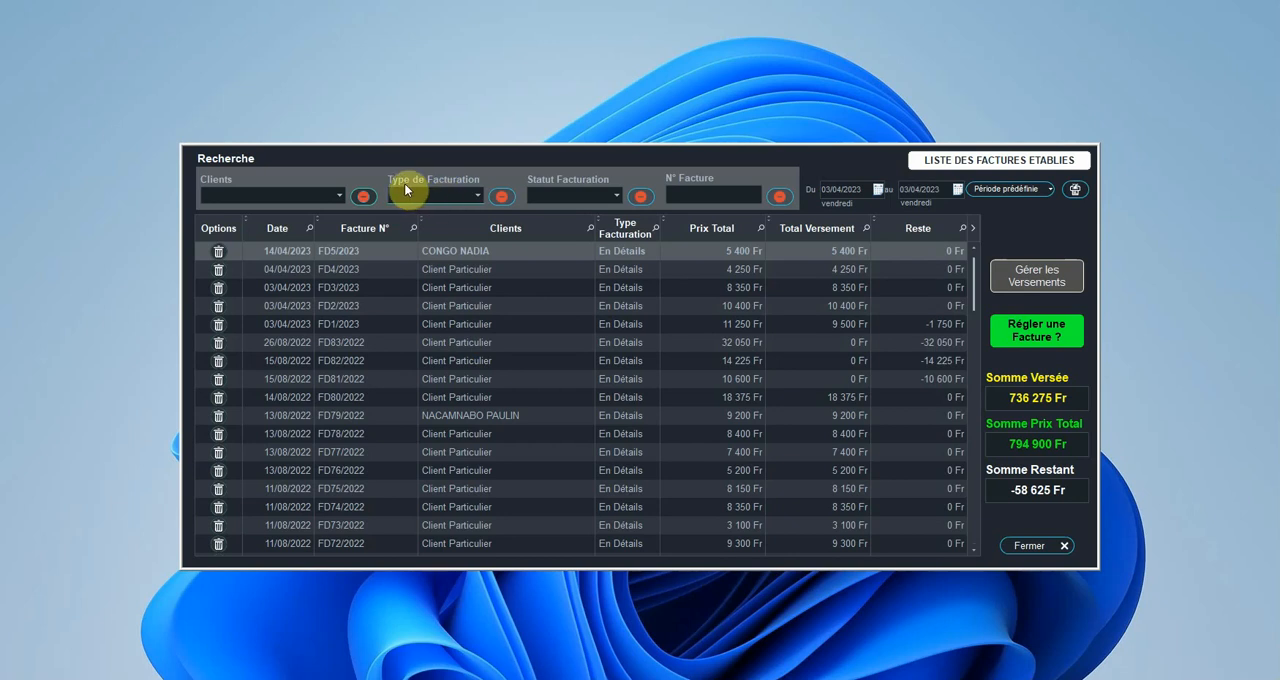
# Step: Filter the invoices by billing type En Détails and by En Gros, and clear the billing type filter
pyautogui.click(437, 193)
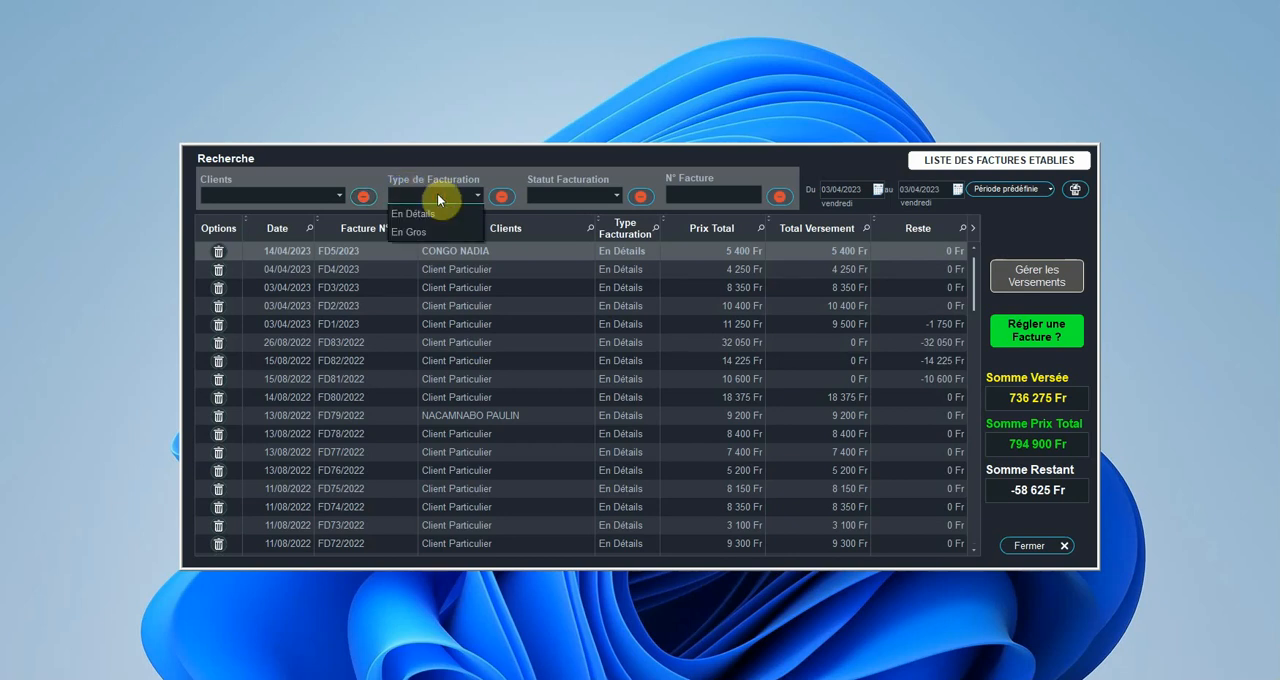
pyautogui.click(440, 207)
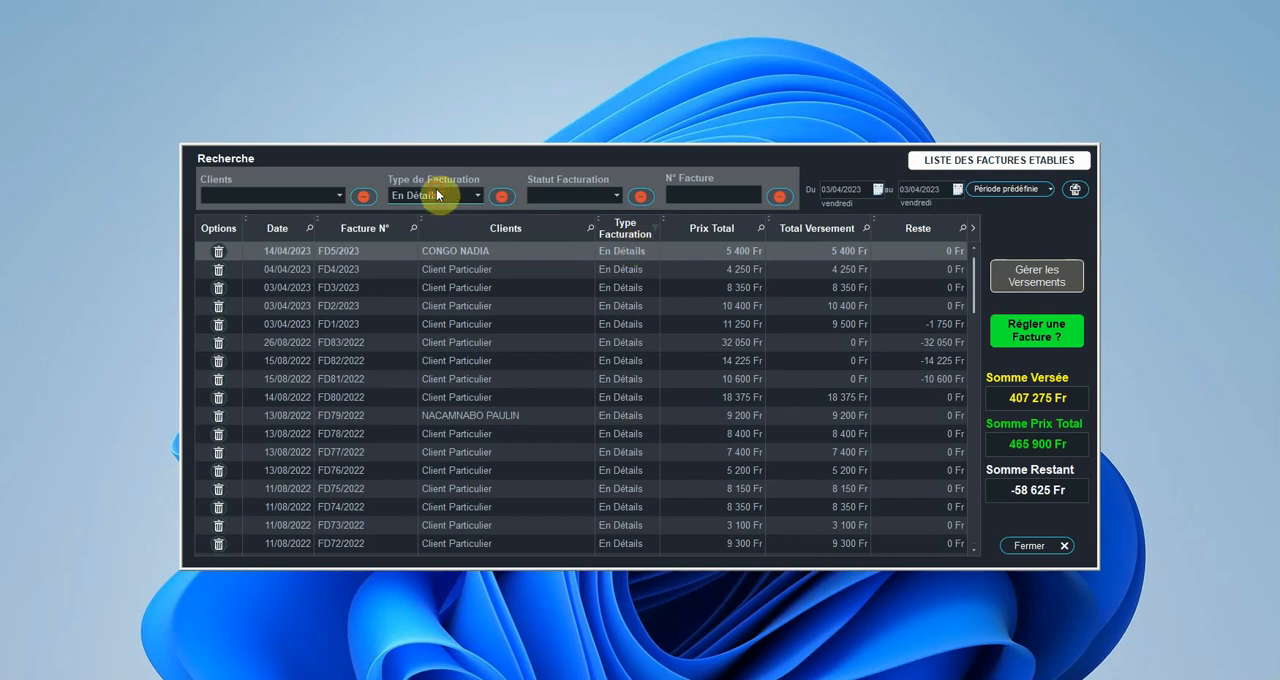
pyautogui.click(437, 195)
pyautogui.click(425, 233)
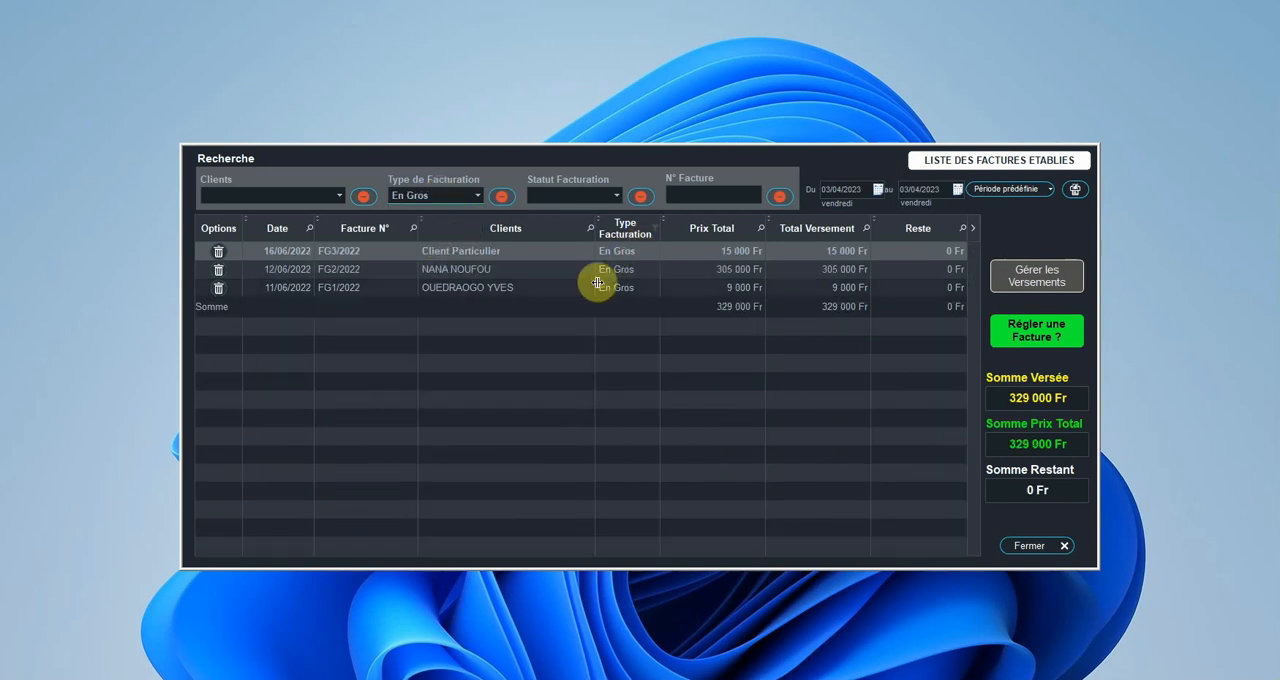
pyautogui.click(503, 196)
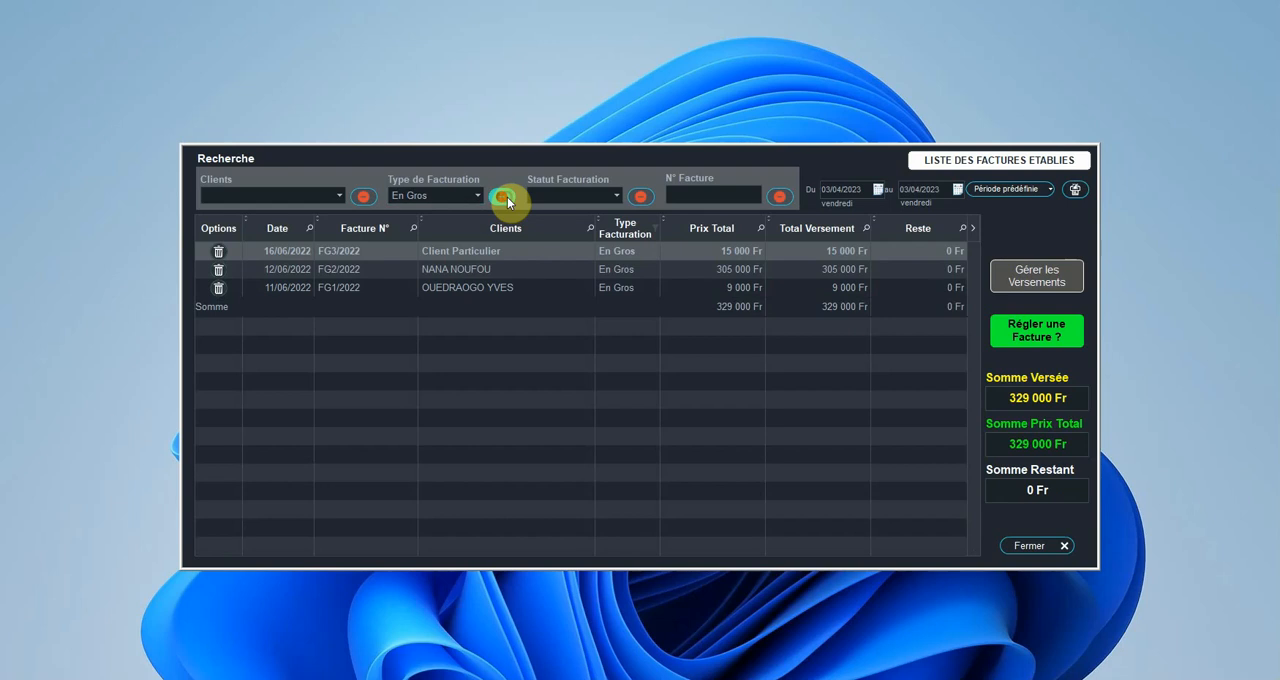
# Step: Filter the invoices by status Factures Payées and by Factures Impayées, and clear the status filter
pyautogui.click(582, 195)
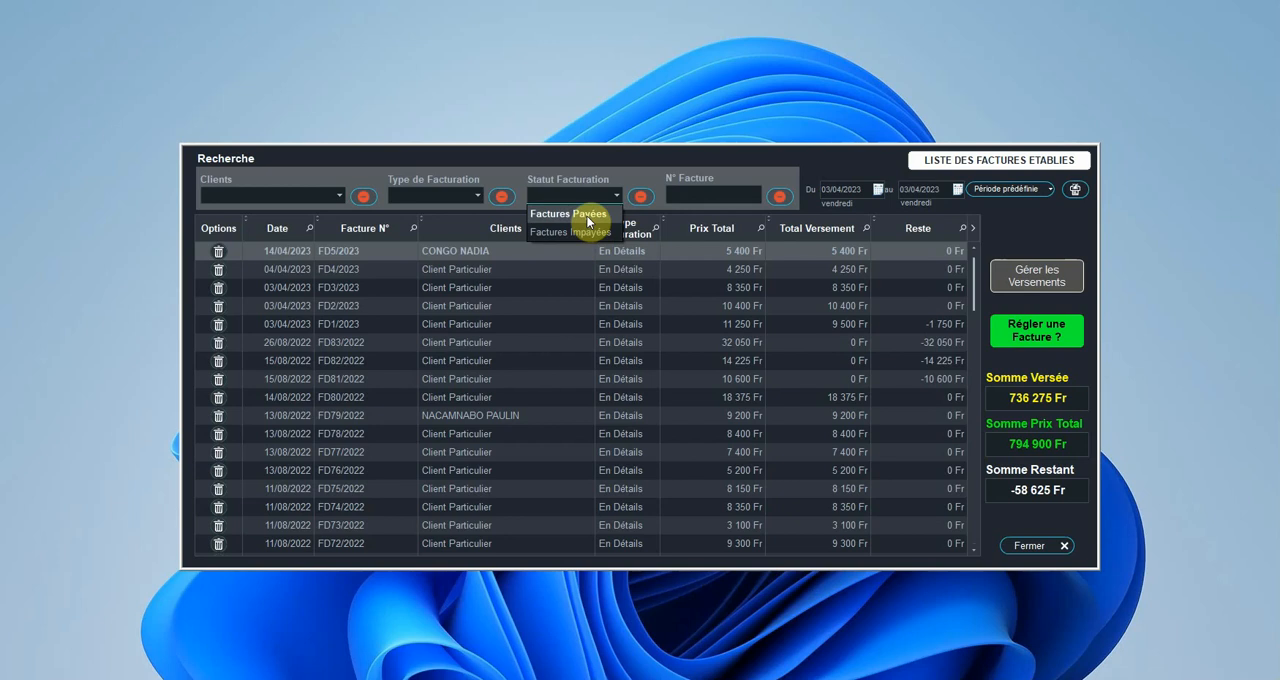
pyautogui.click(587, 217)
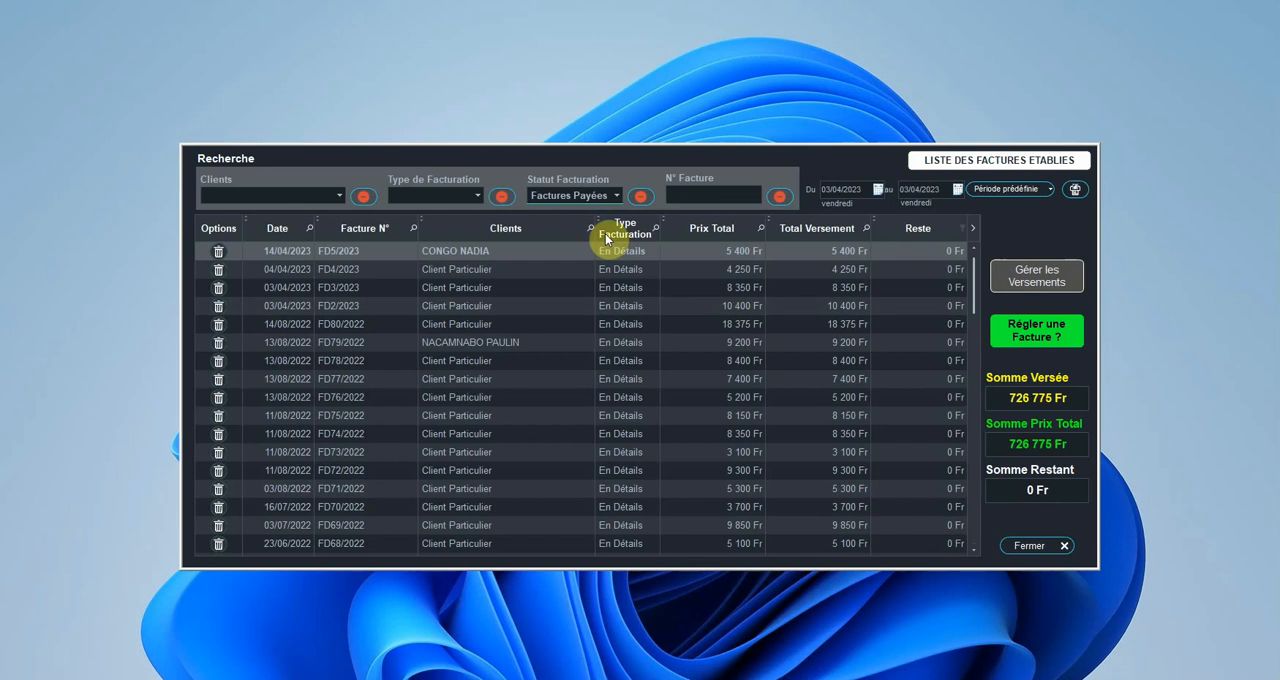
pyautogui.click(582, 199)
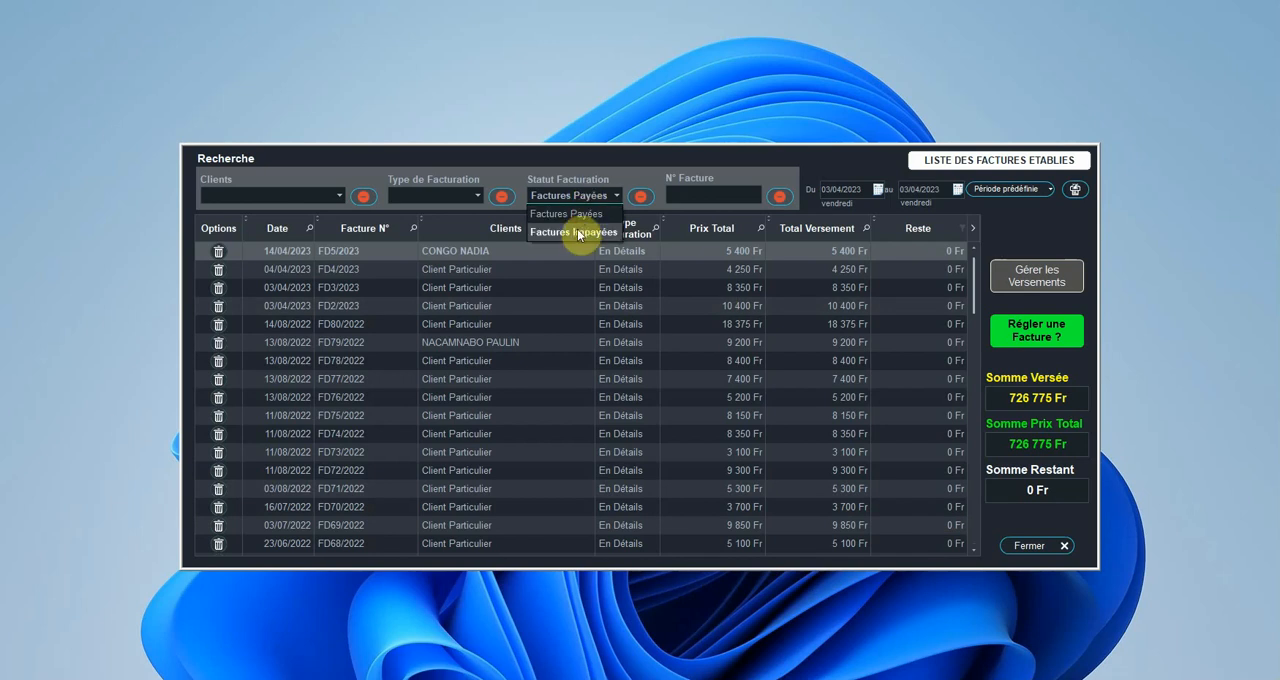
pyautogui.click(577, 234)
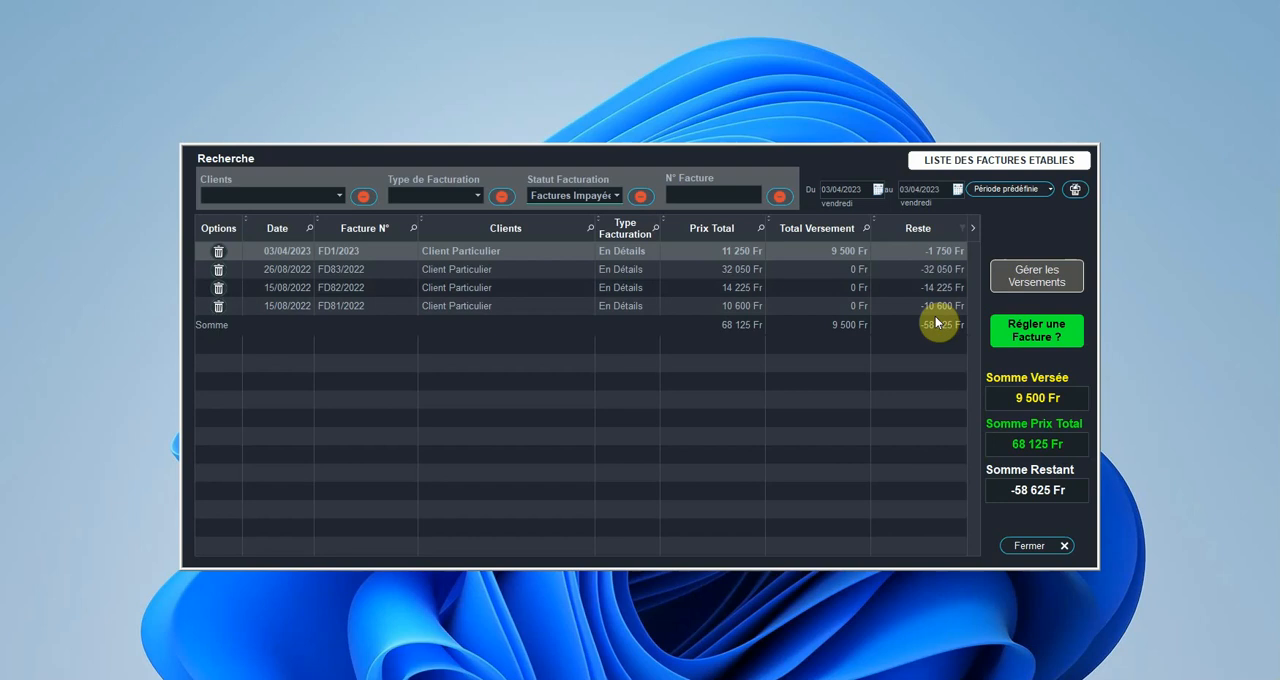
pyautogui.click(641, 198)
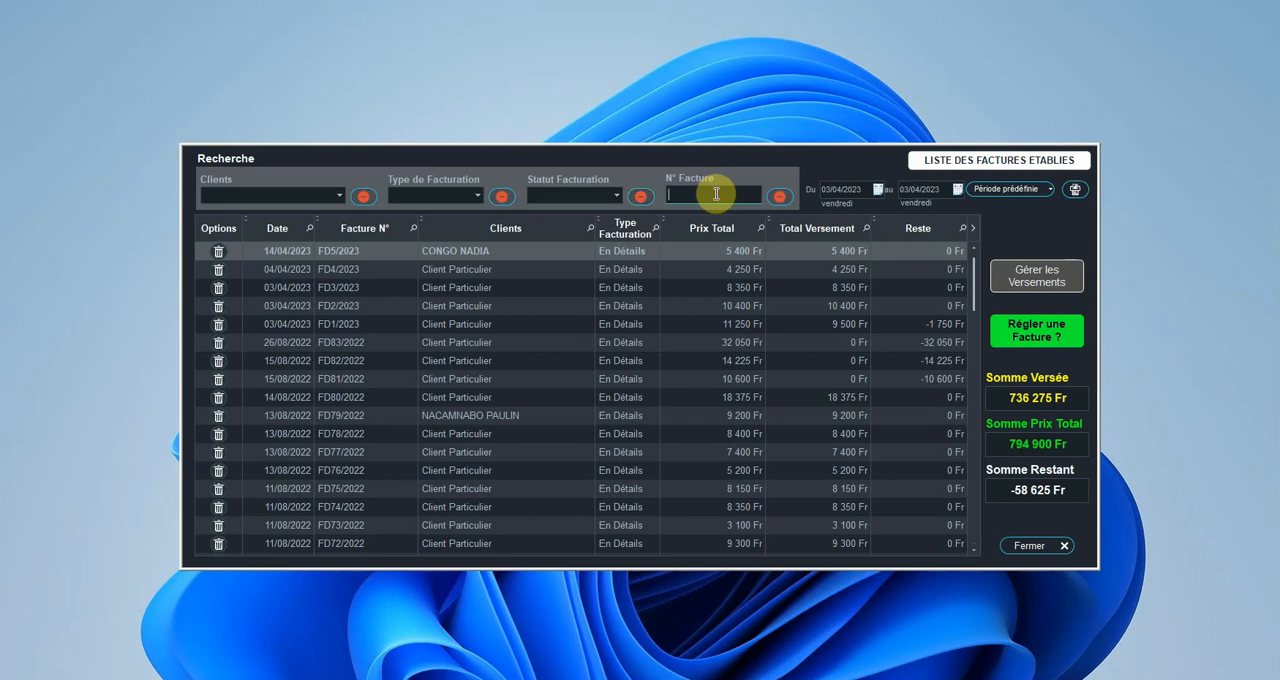
# Step: Search the list for invoice number fd1/20 and clear the invoice number search
pyautogui.write('fd1/20')
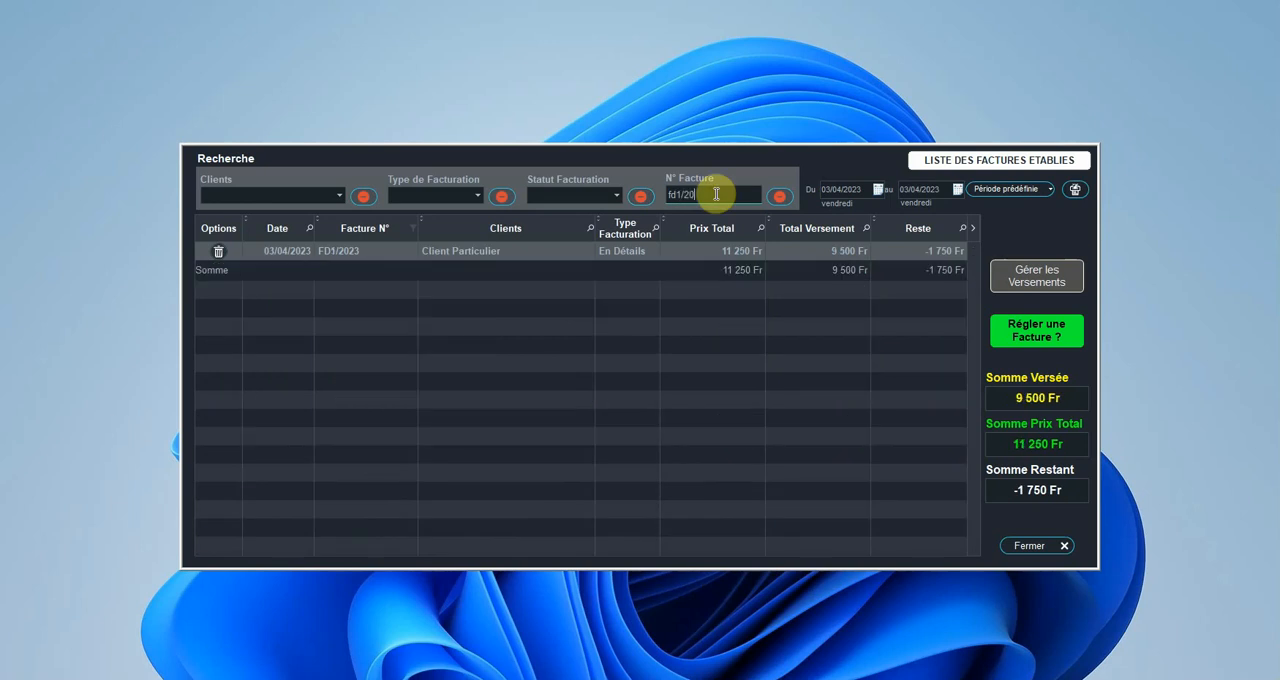
pyautogui.click(779, 196)
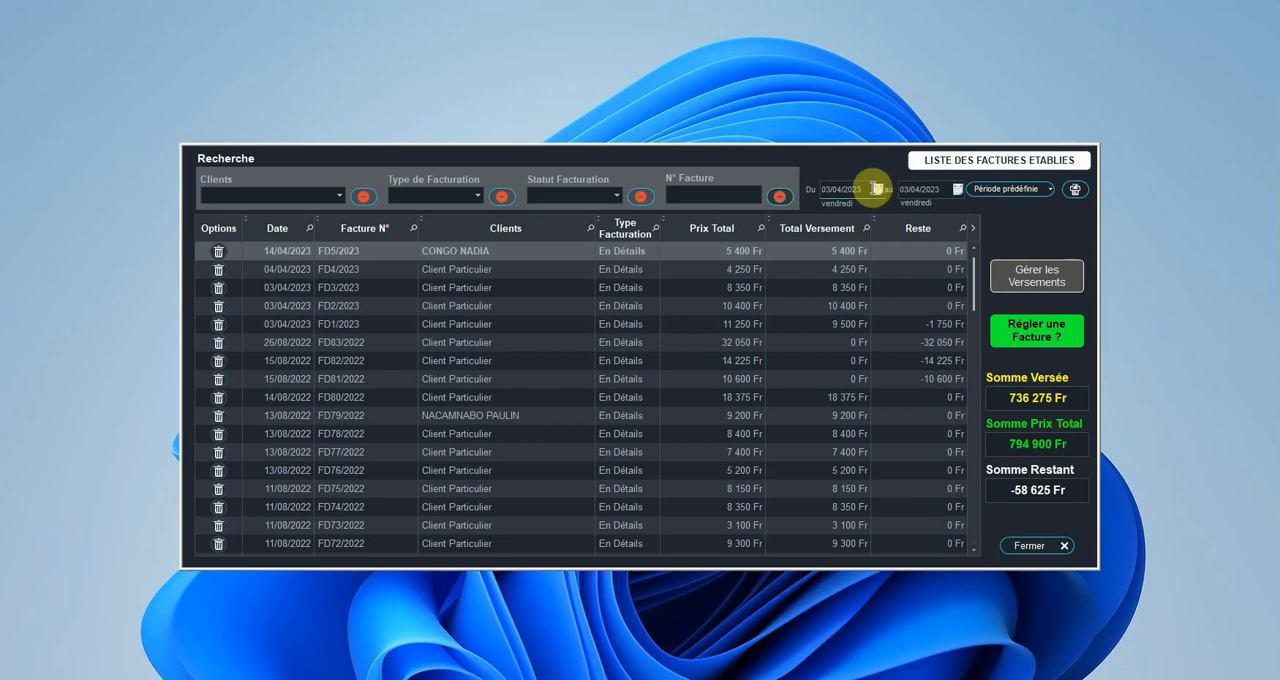
# Step: Set the end date of the period to 14/04/2023 and generate the printable list of invoices established from 03/04/2023
pyautogui.click(935, 190)
pyautogui.click(955, 188)
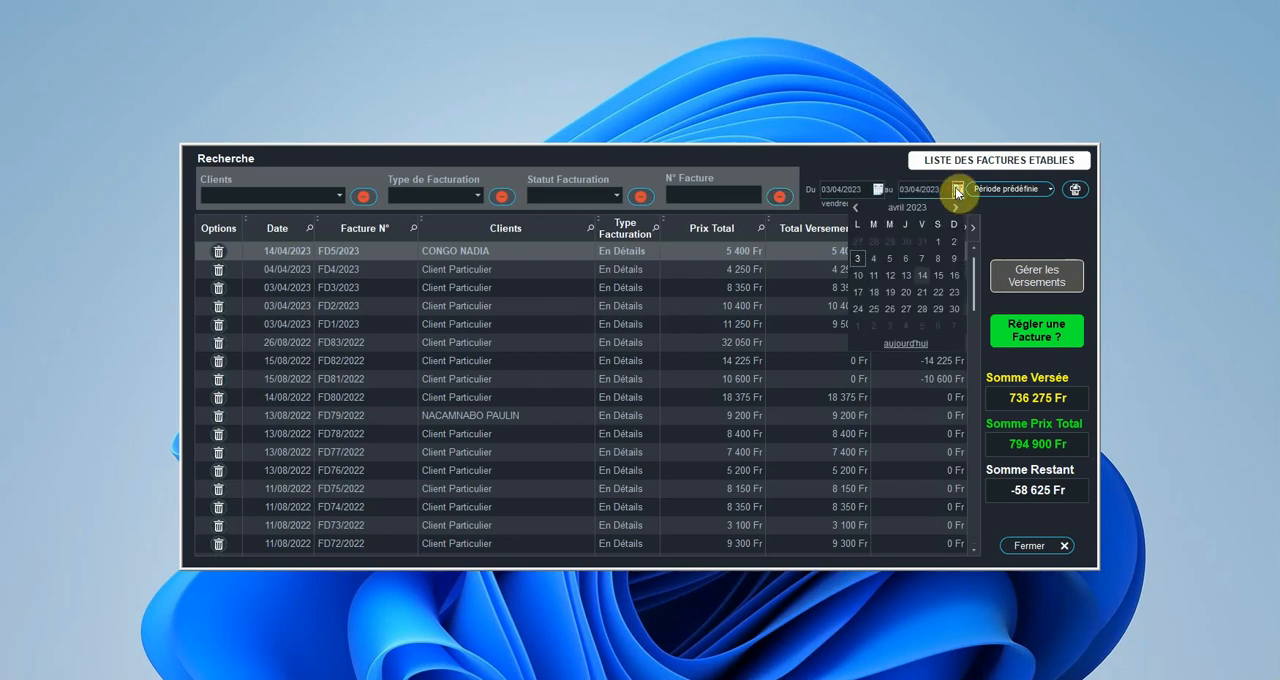
pyautogui.click(913, 275)
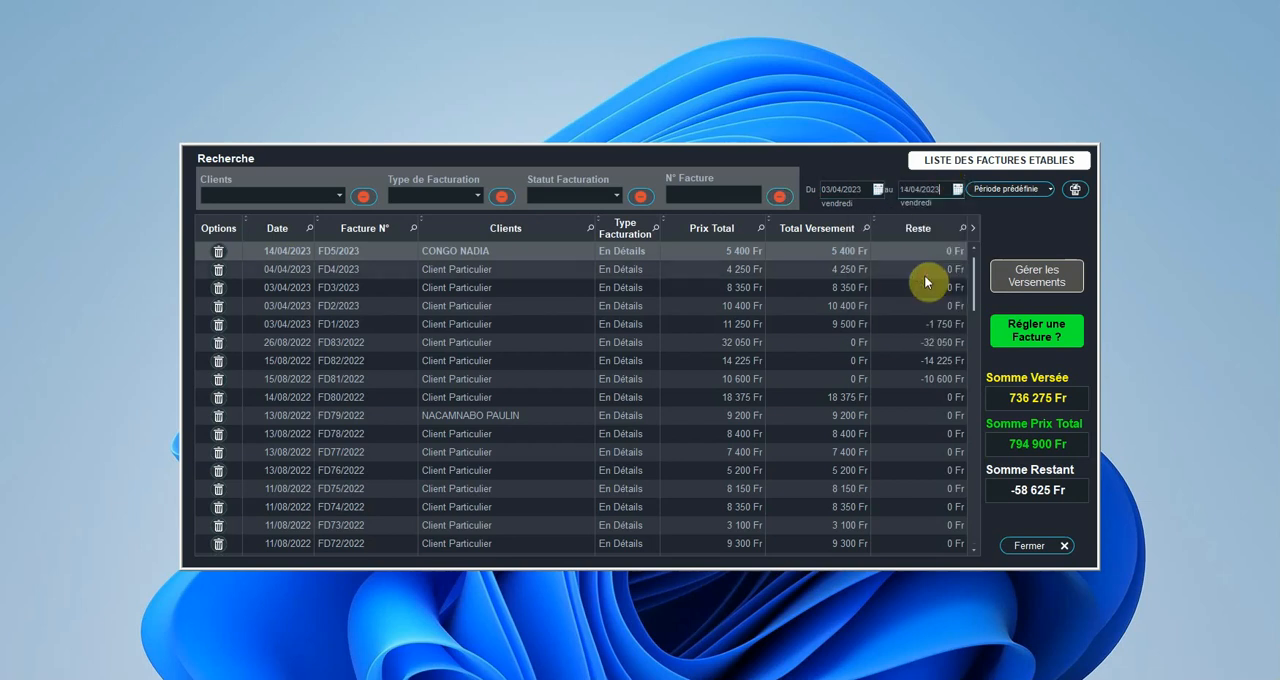
pyautogui.click(1076, 194)
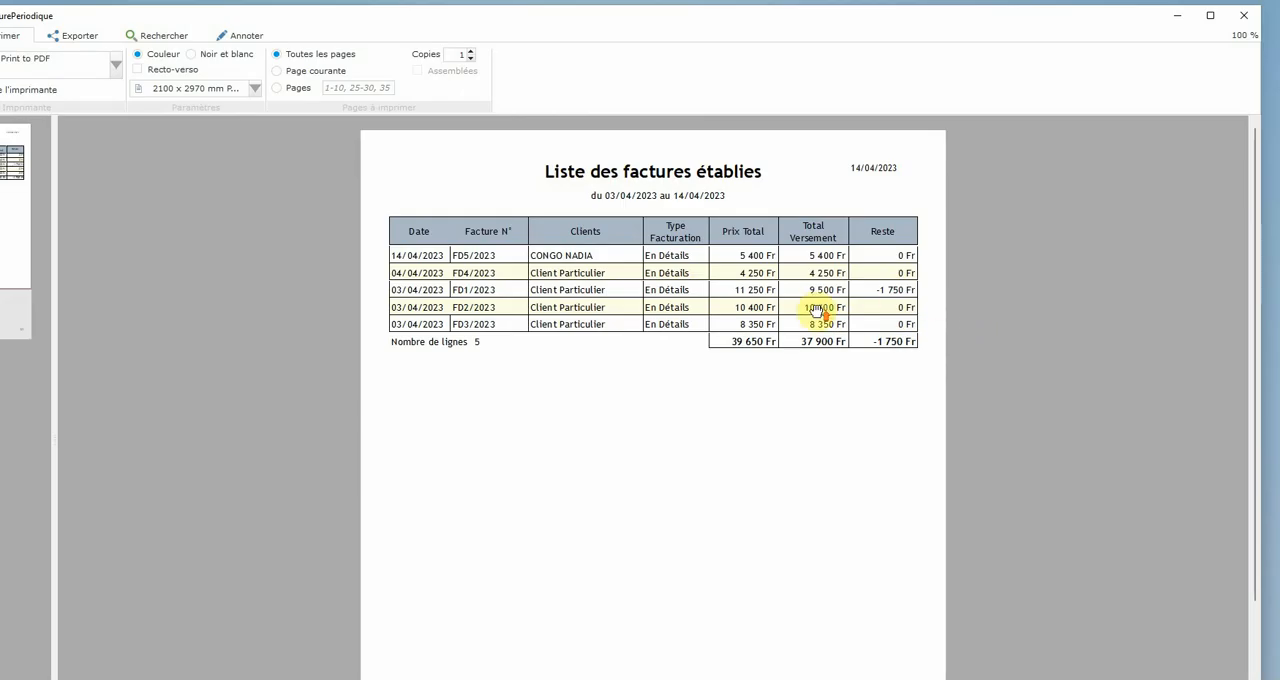
# Step: Examine the enlarged table of invoices and its totals in the print preview, and close the preview
pyautogui.scroll(4, 816, 310)
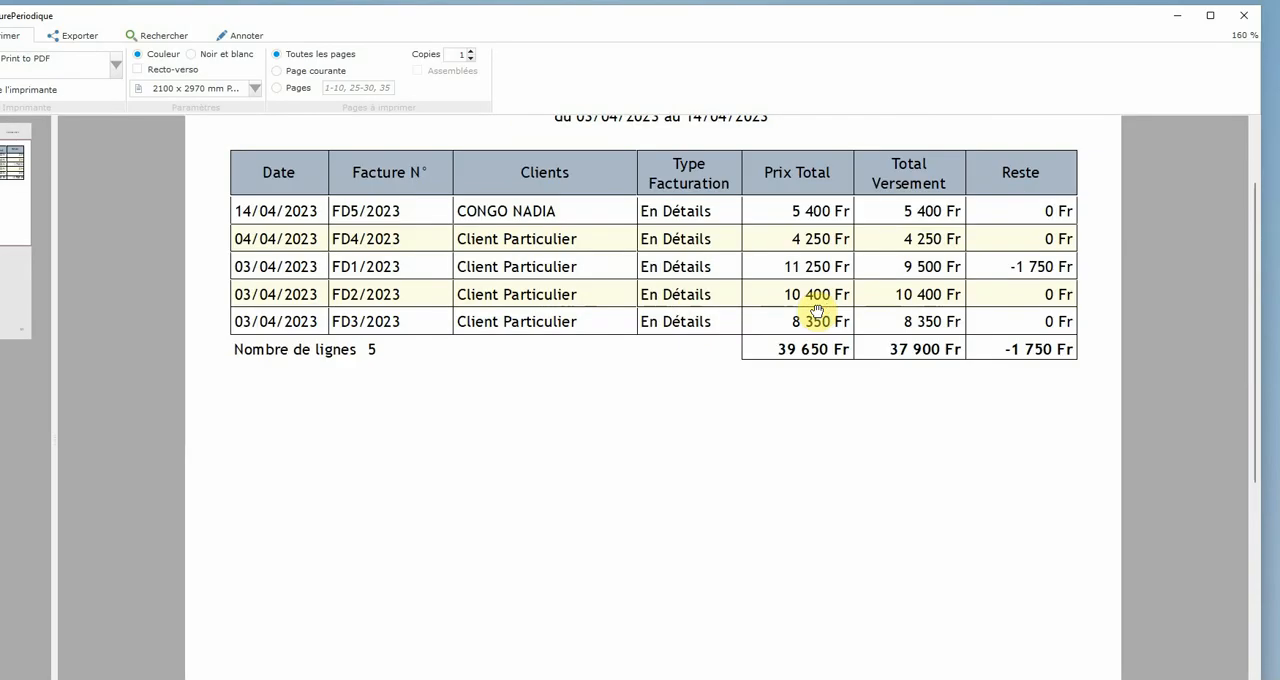
pyautogui.moveTo(830, 305); pyautogui.dragTo(850, 440)
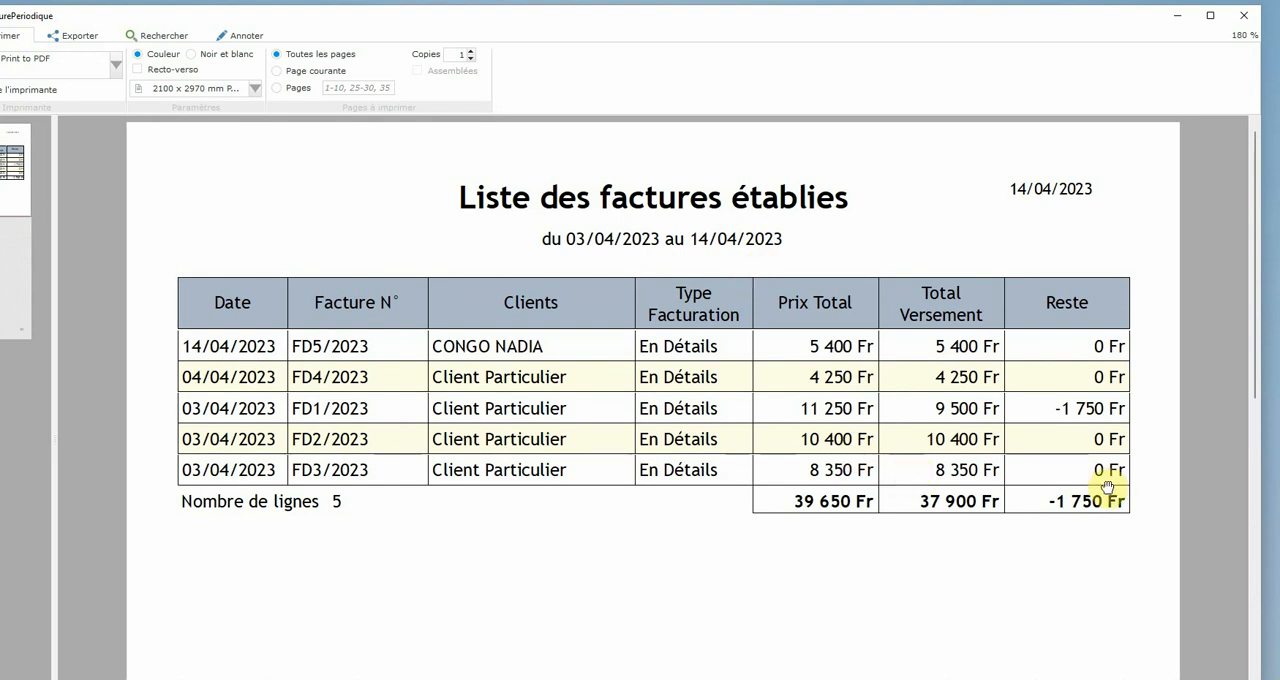
pyautogui.click(1243, 15)
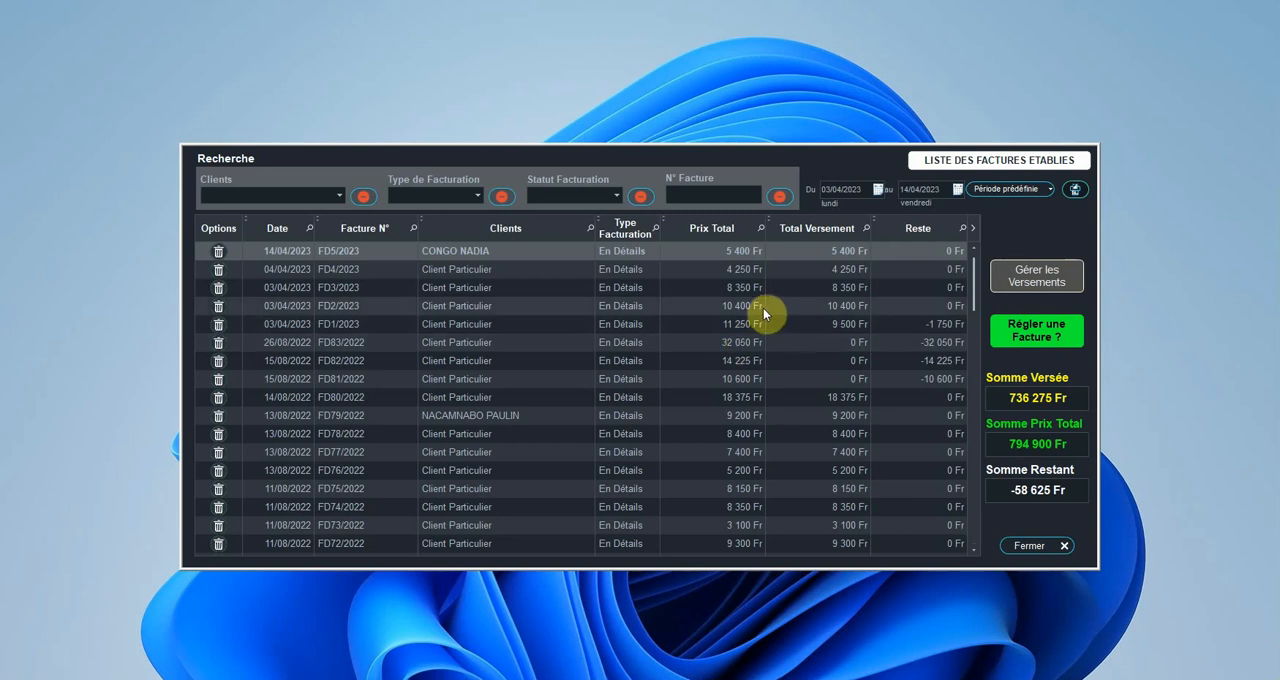
# Step: Review the payments recorded for invoice FD2/2023, then close its payment statement and the invoice preview
pyautogui.click(719, 310)
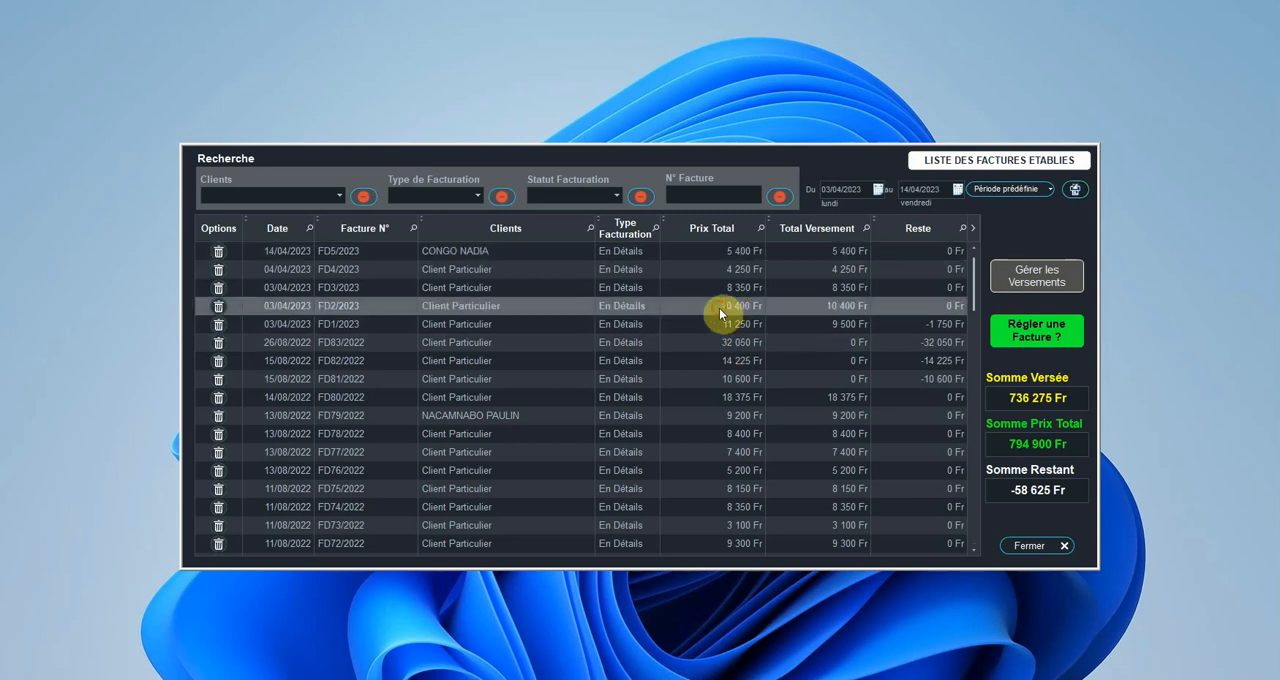
pyautogui.click(1040, 278)
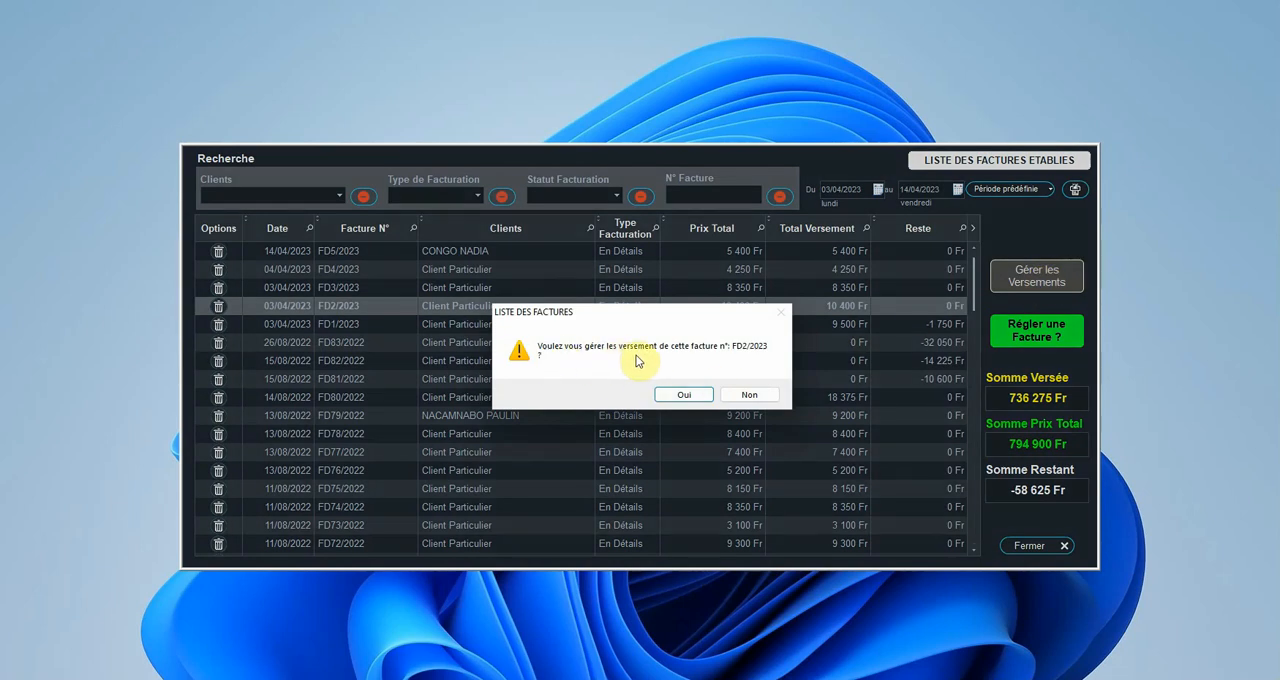
pyautogui.click(701, 394)
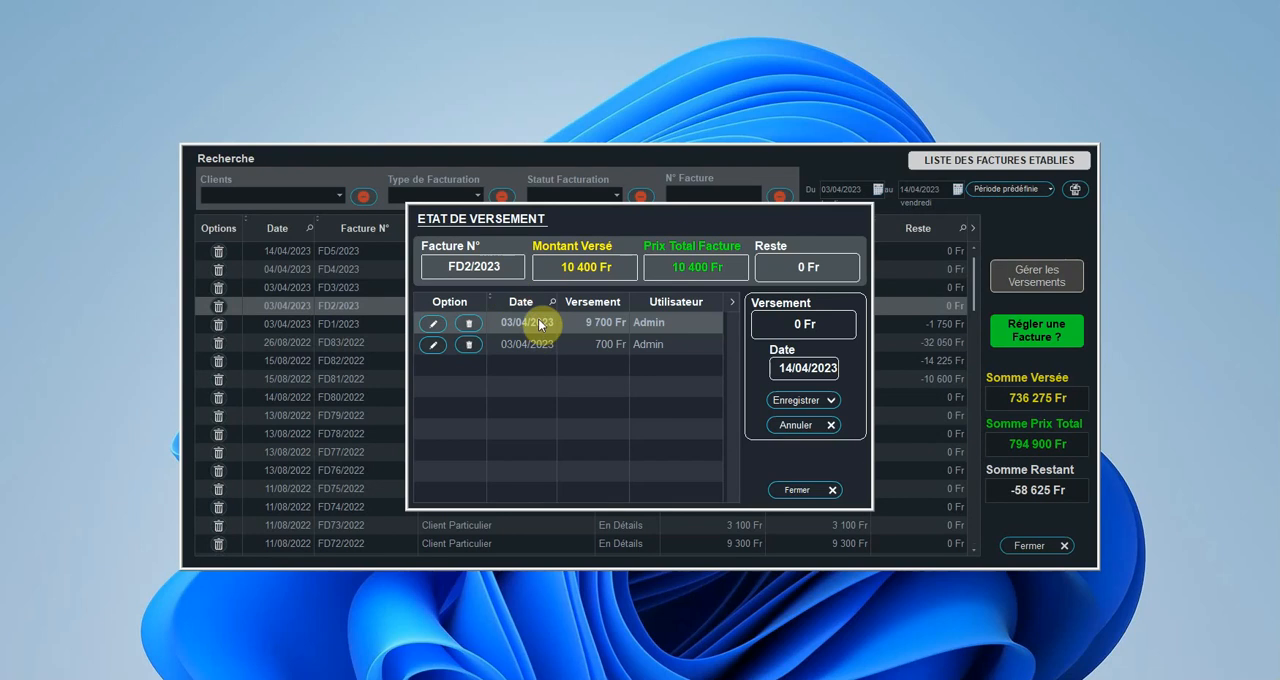
pyautogui.click(608, 344)
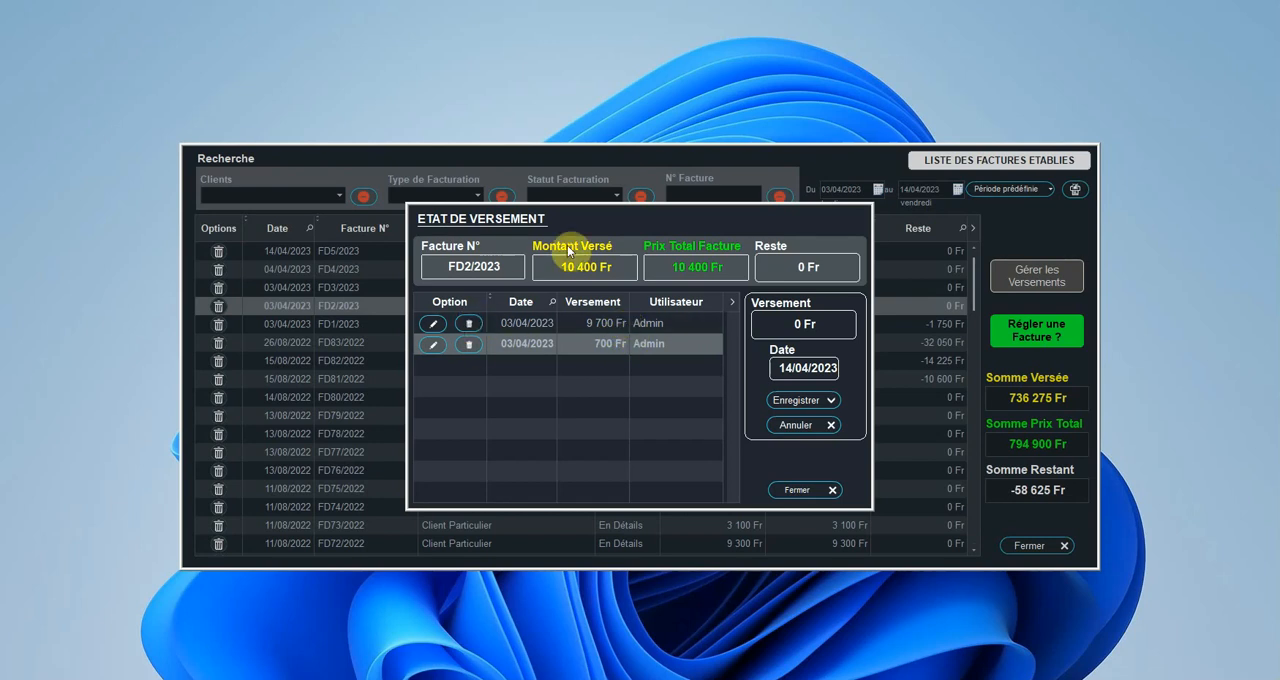
pyautogui.click(803, 489)
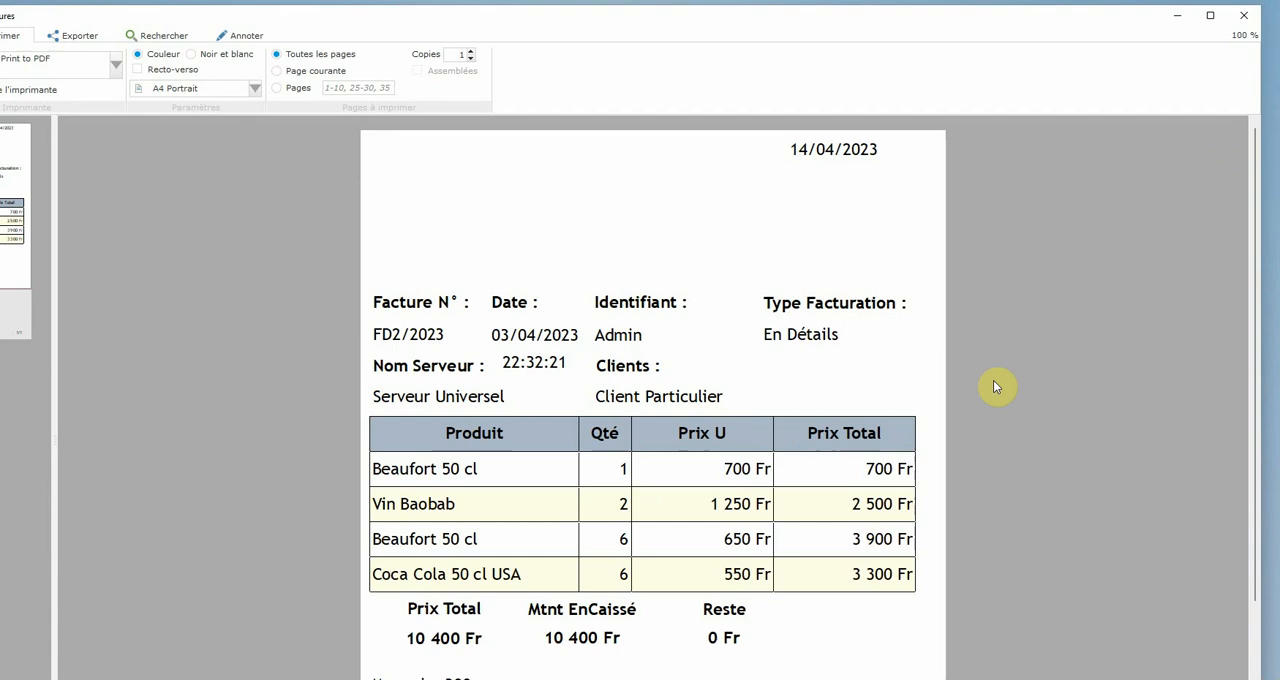
pyautogui.click(1240, 15)
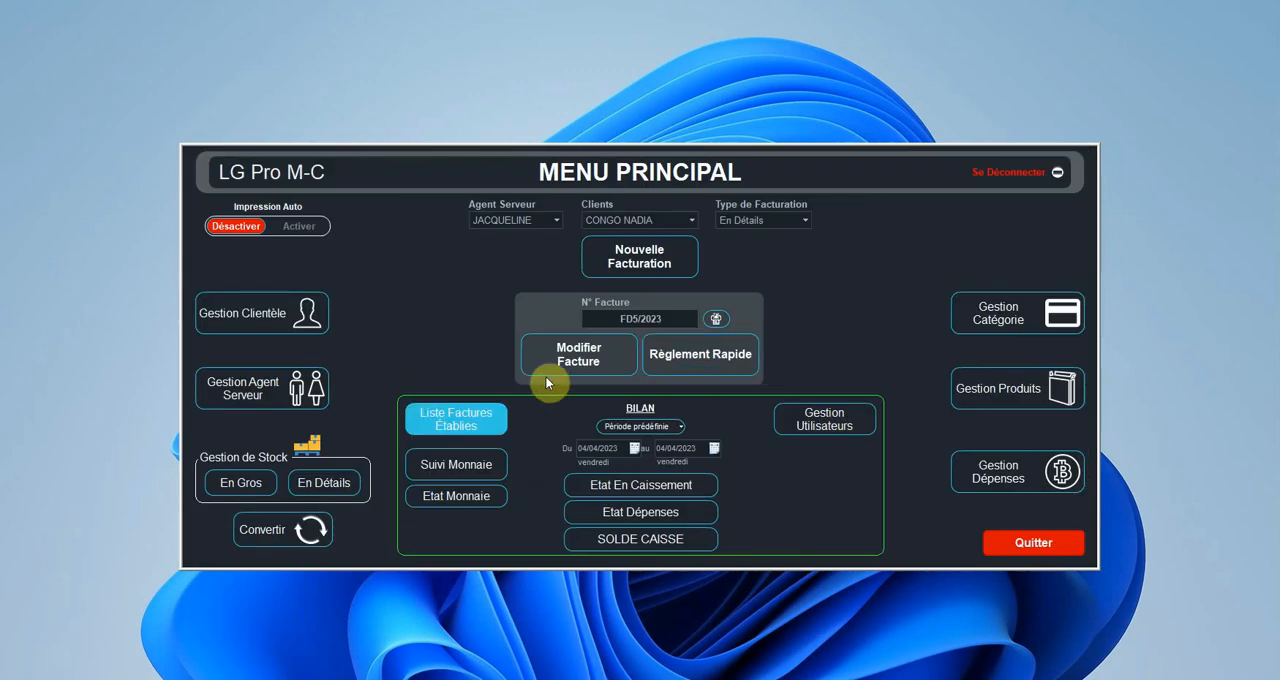
# Step: Reopen the list of established invoices, record a validated payment of 750 Fr on invoice FD1/2023, and close the invoice preview
pyautogui.click(474, 419)
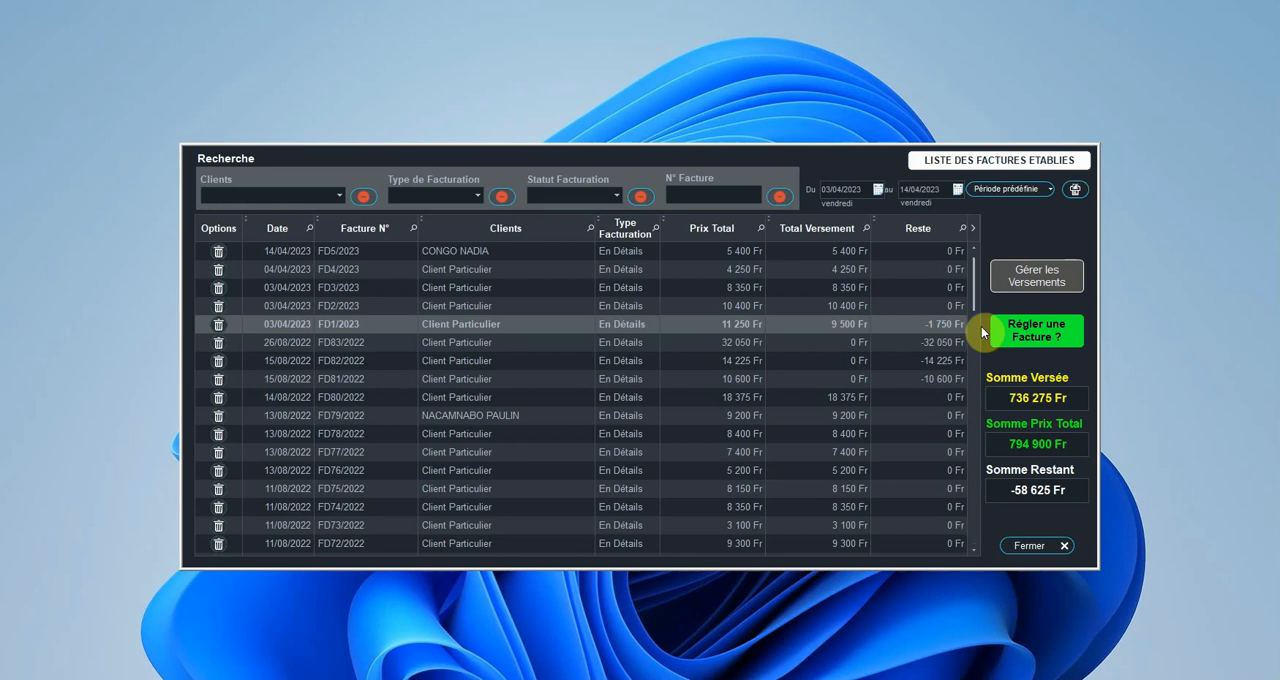
pyautogui.click(1020, 335)
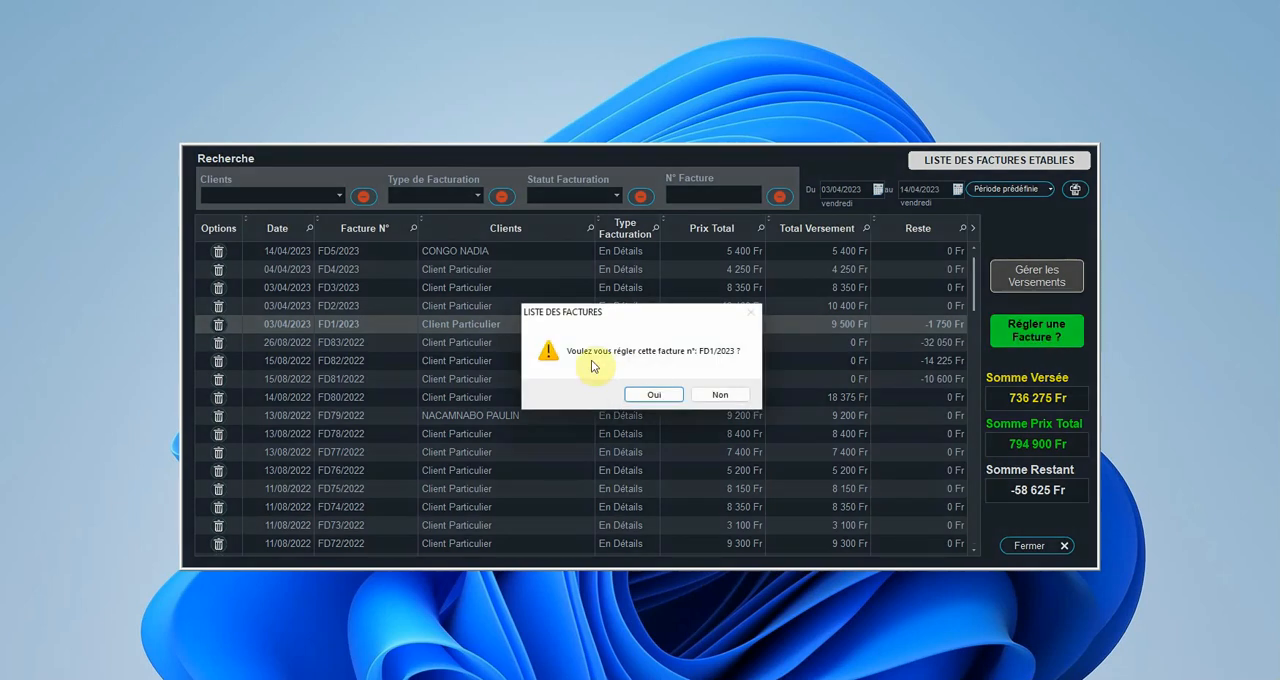
pyautogui.click(655, 395)
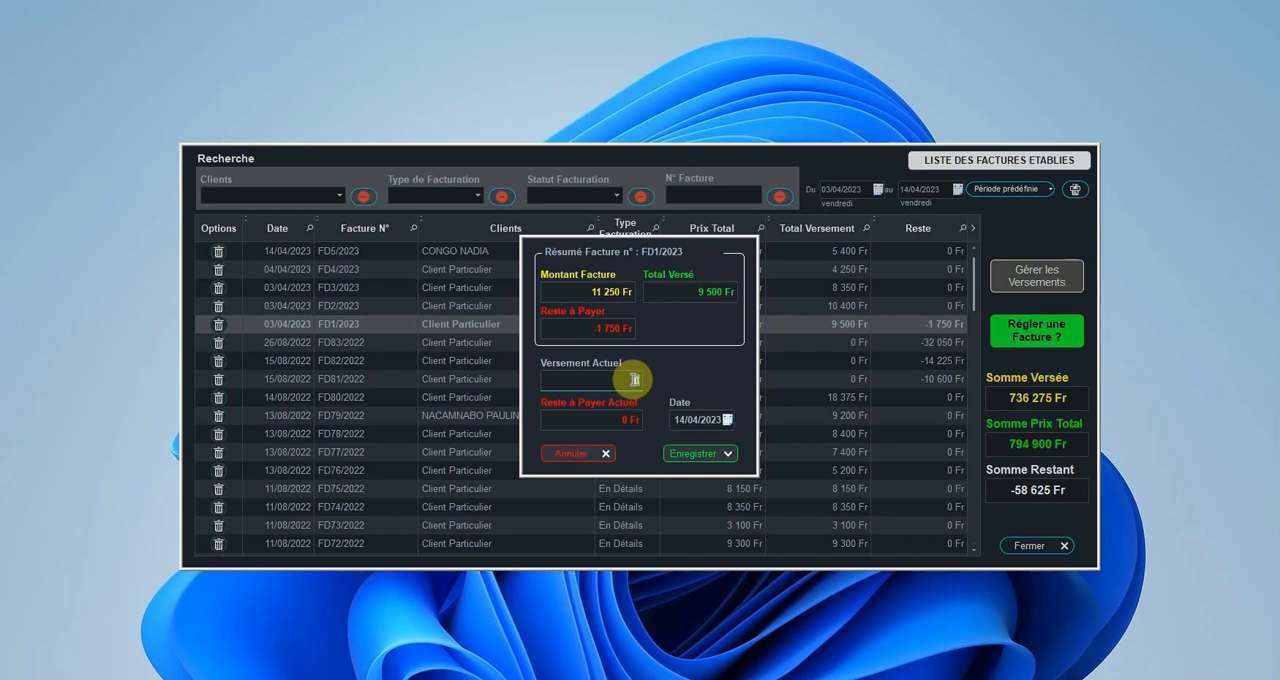
pyautogui.click(633, 379)
pyautogui.write('750')
pyautogui.click(697, 453)
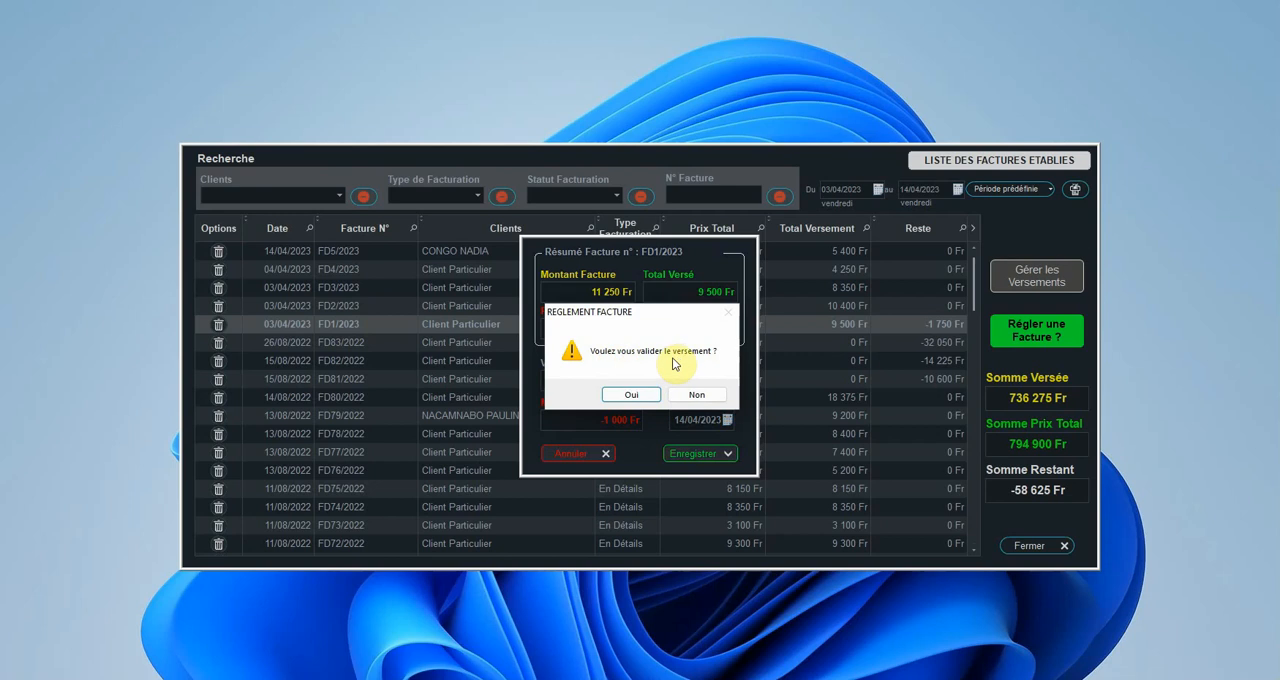
pyautogui.click(638, 395)
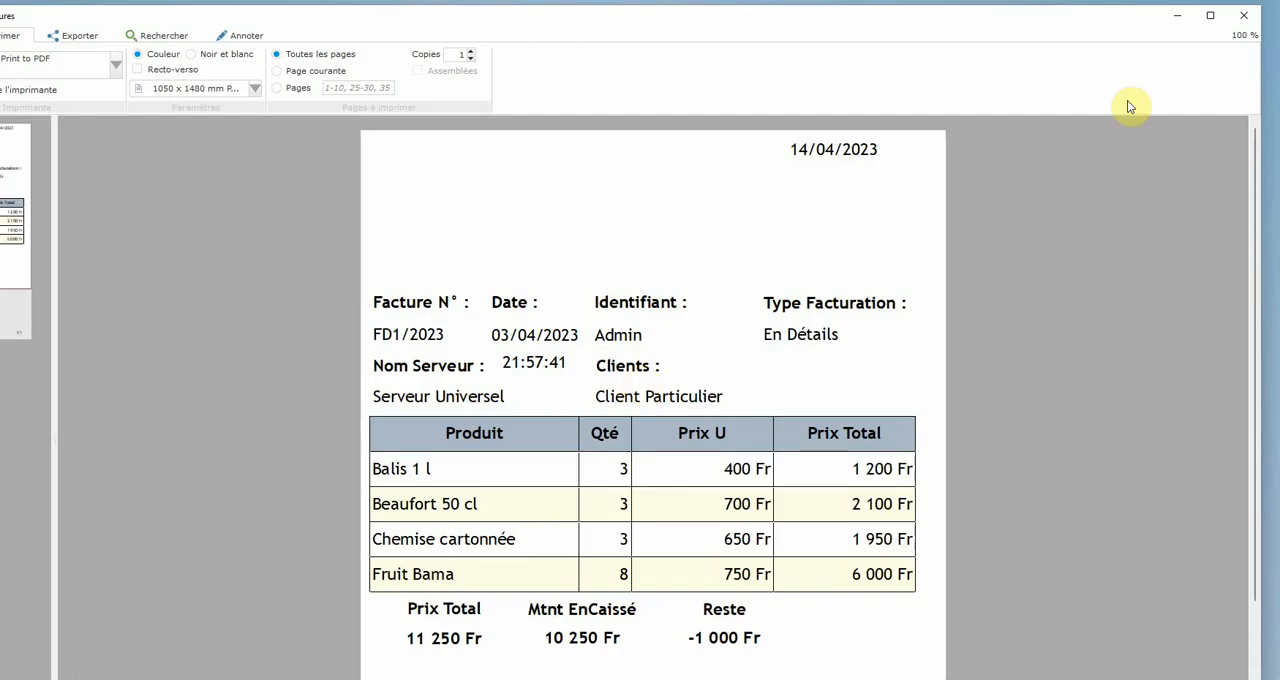
pyautogui.click(1243, 15)
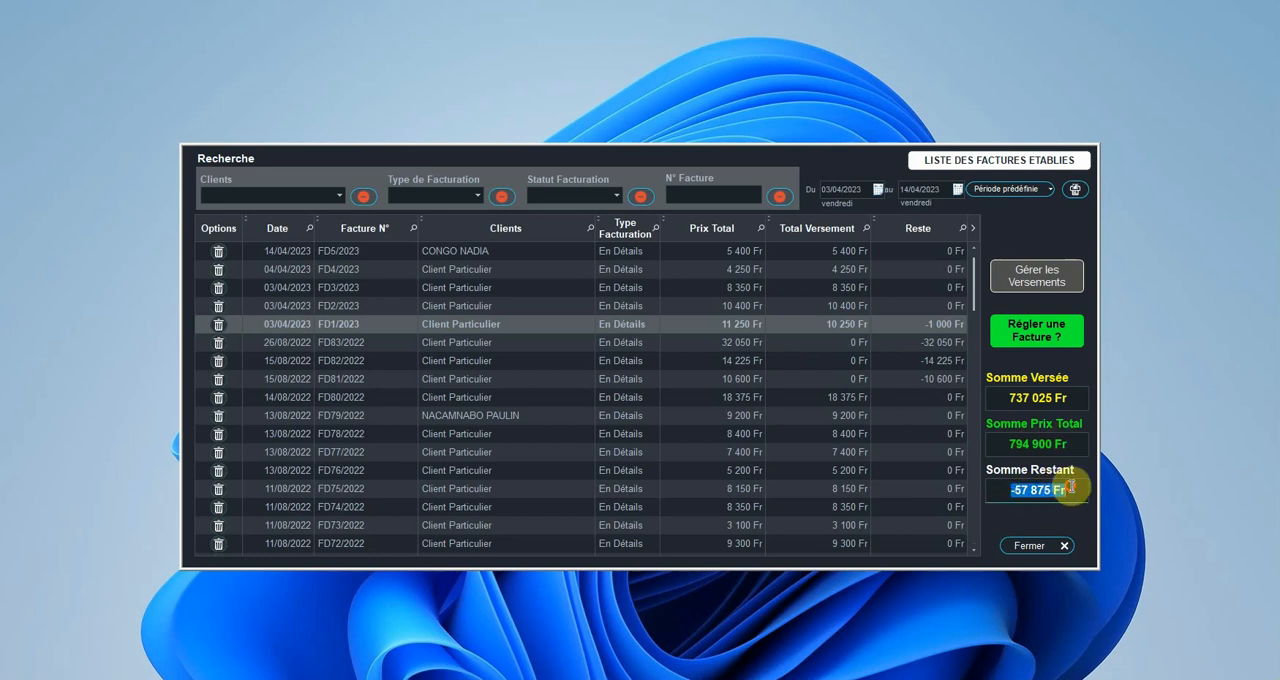
# Step: Highlight the total remaining amount (Somme Restant) of the listed invoices to check it
pyautogui.click(1026, 489)
pyautogui.moveTo(1011, 490); pyautogui.dragTo(1072, 488)
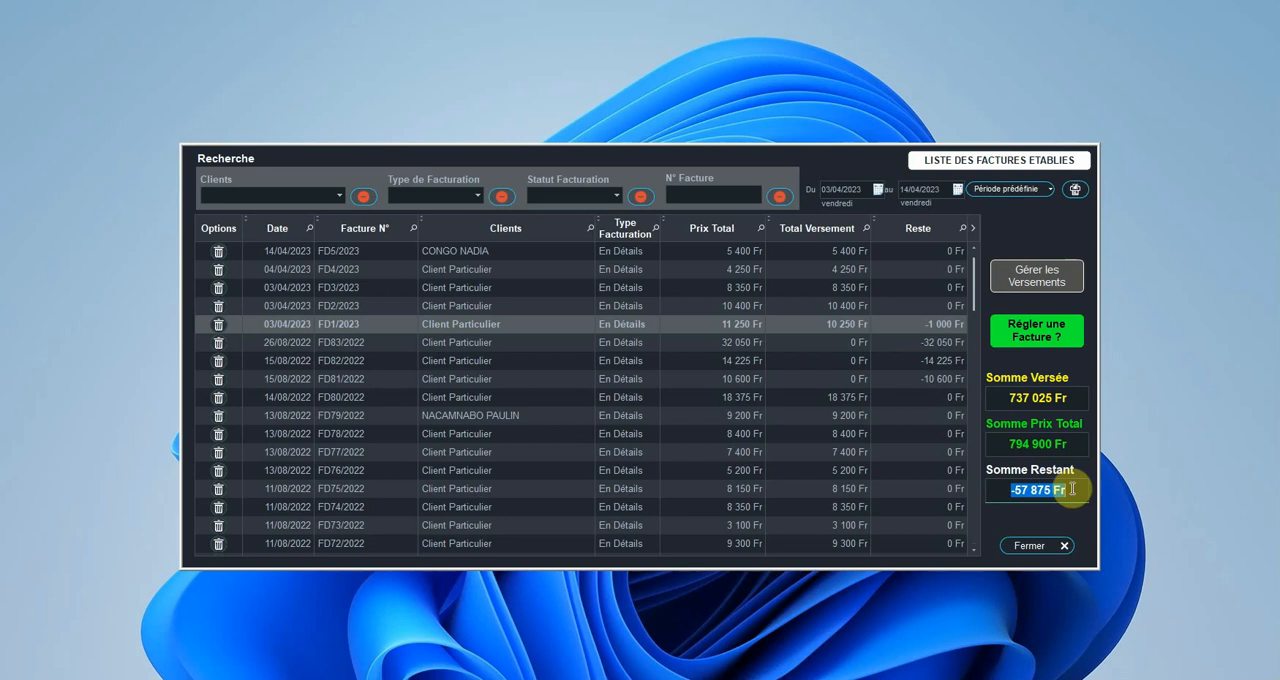